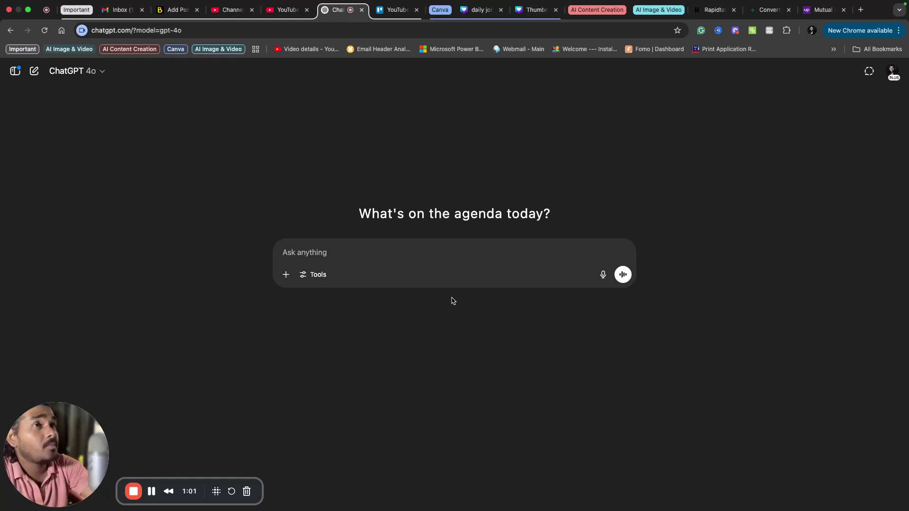
Type the prompt 'Help me in converting my picture to a professional Linkedin profile picture', correcting typos.
click(395, 255)
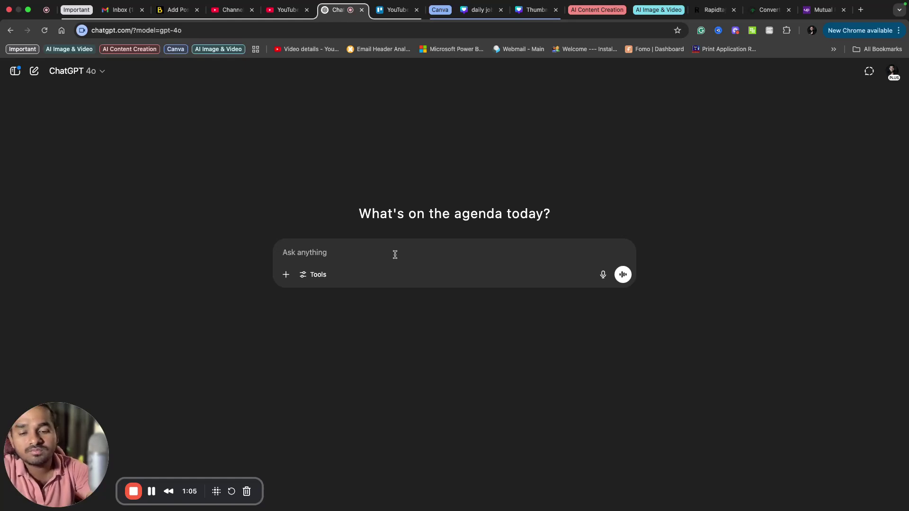
text(Help me )
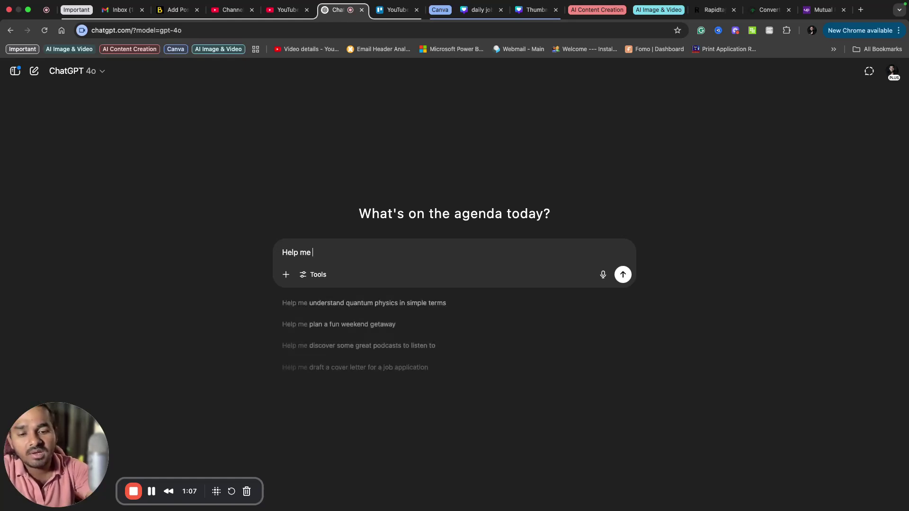
text(in conver)
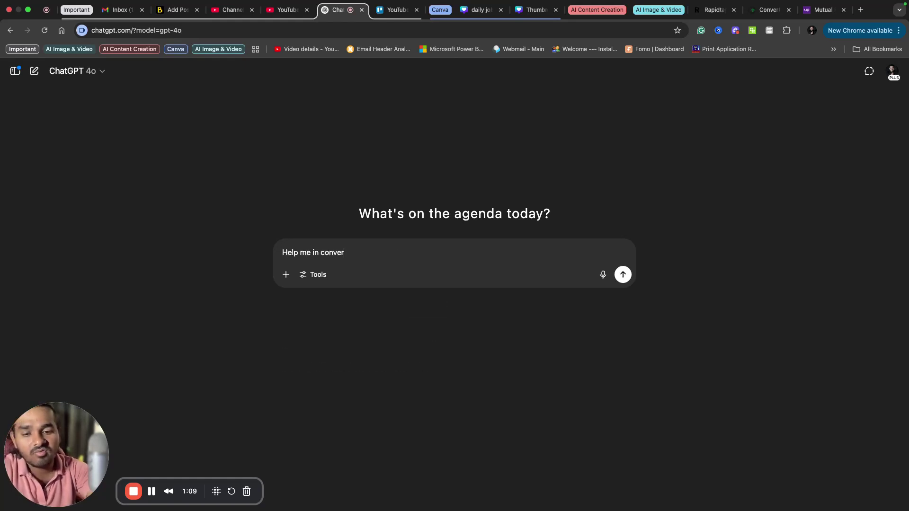
text(ting my)
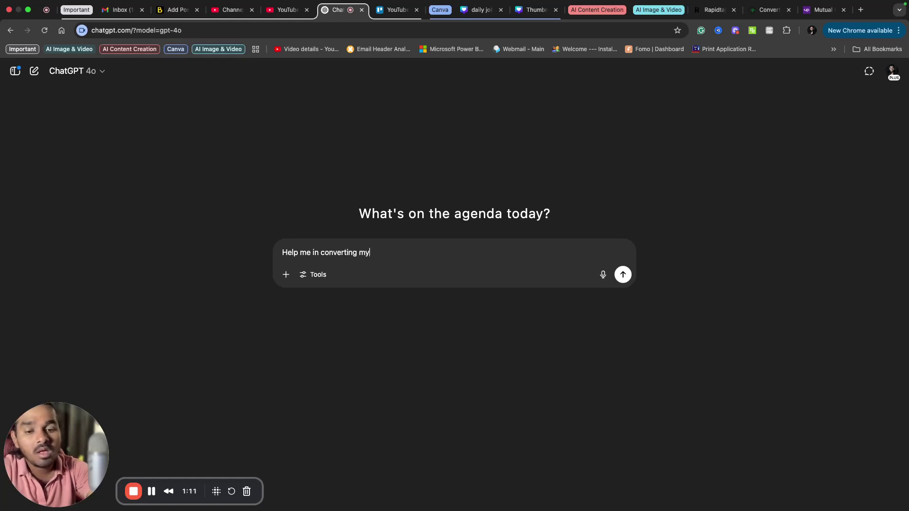
text( pictur)
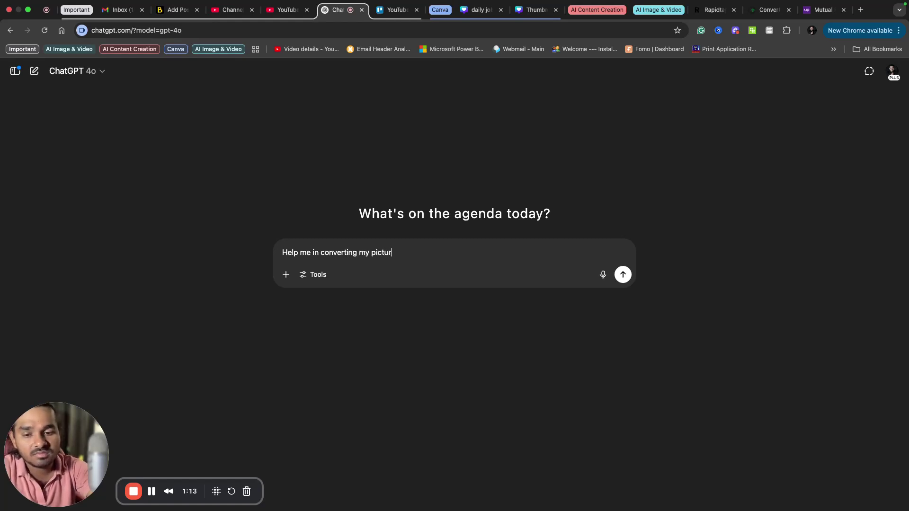
text(e to a)
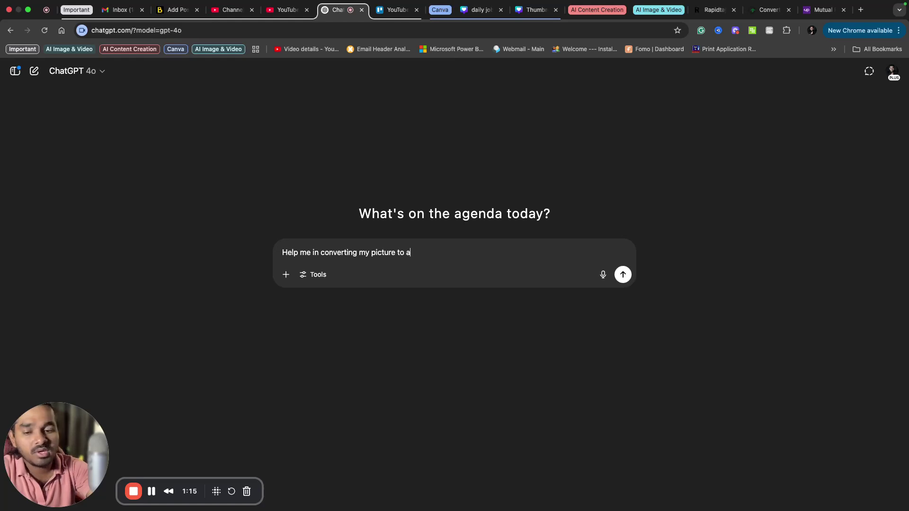
text( profes)
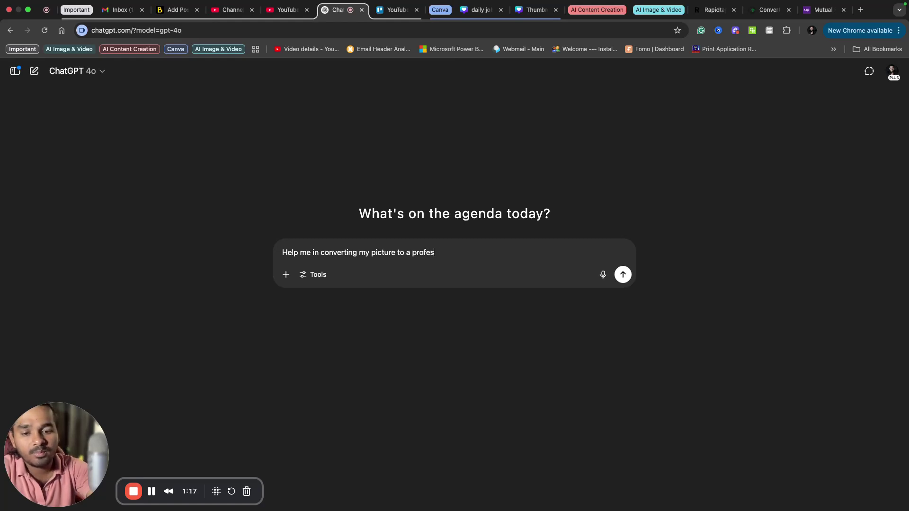
text(siona Lin)
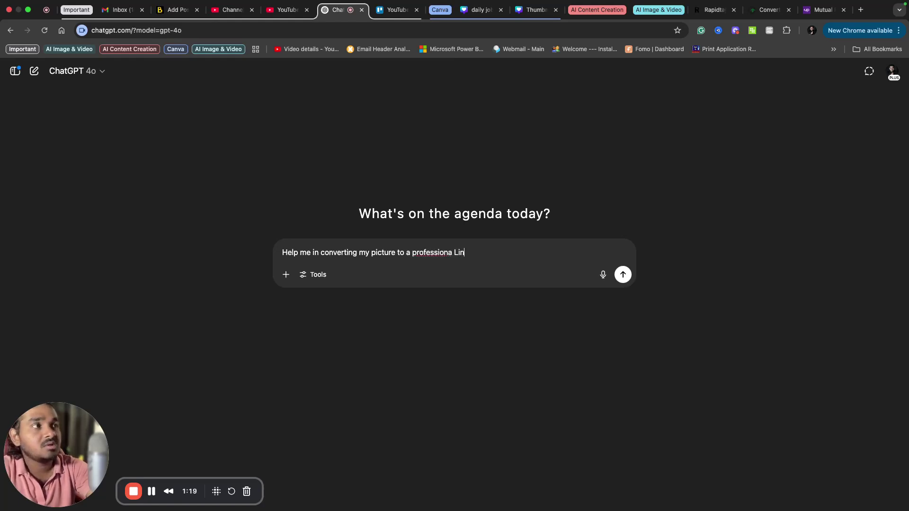
key(BackSpace)
key(BackSpace)
key(BackSpace)
key(BackSpace)
text(l)
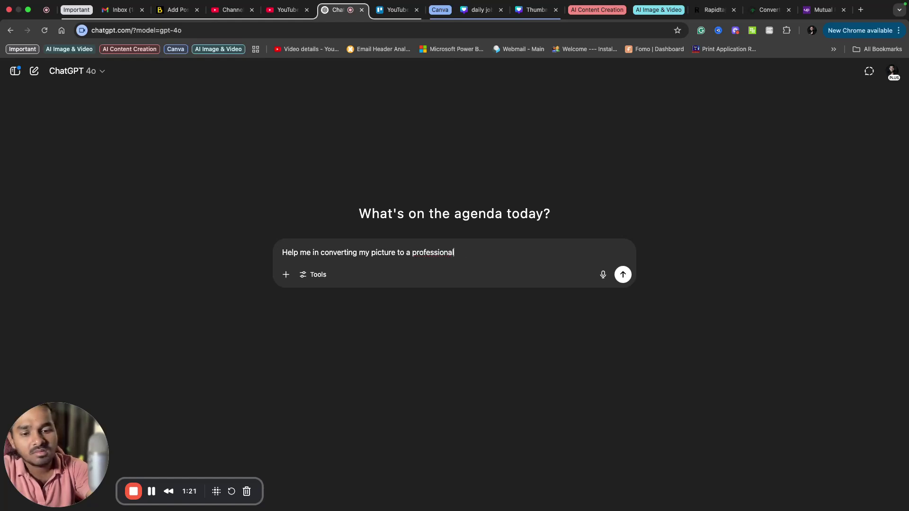
text( Linkedin )
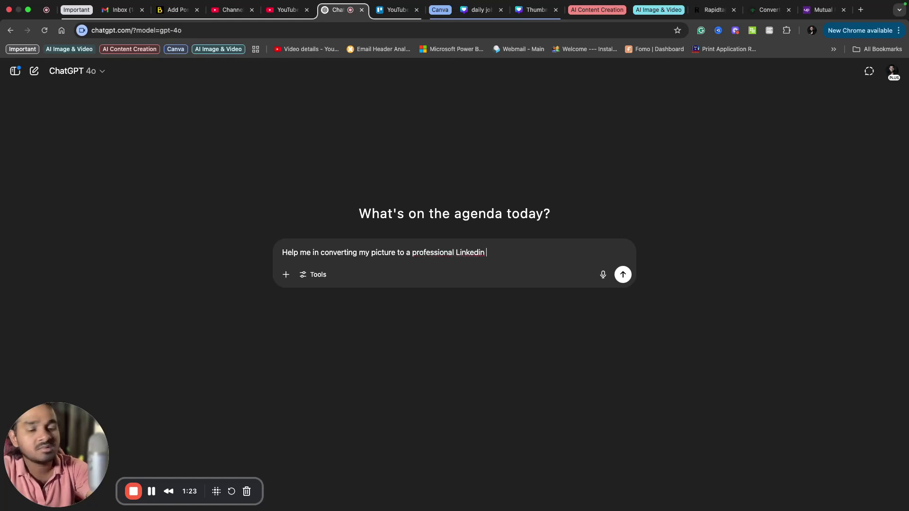
text(profile )
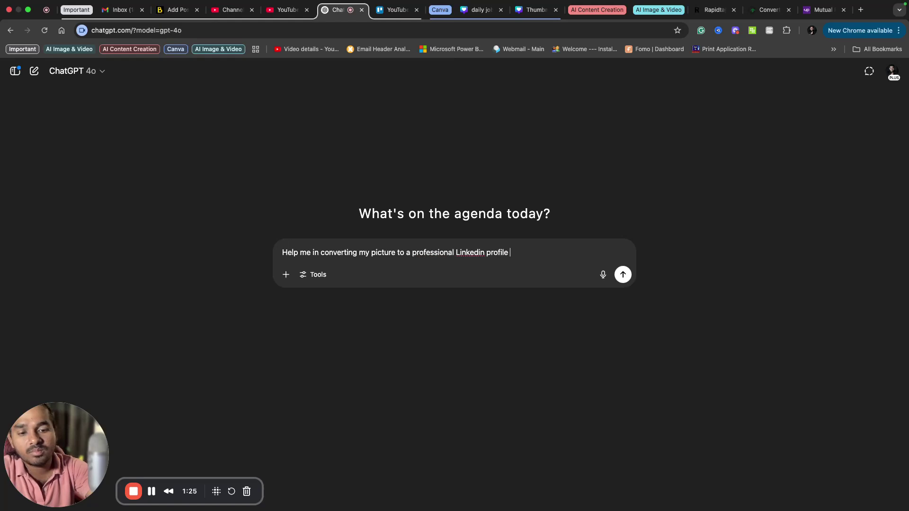
text([ictu)
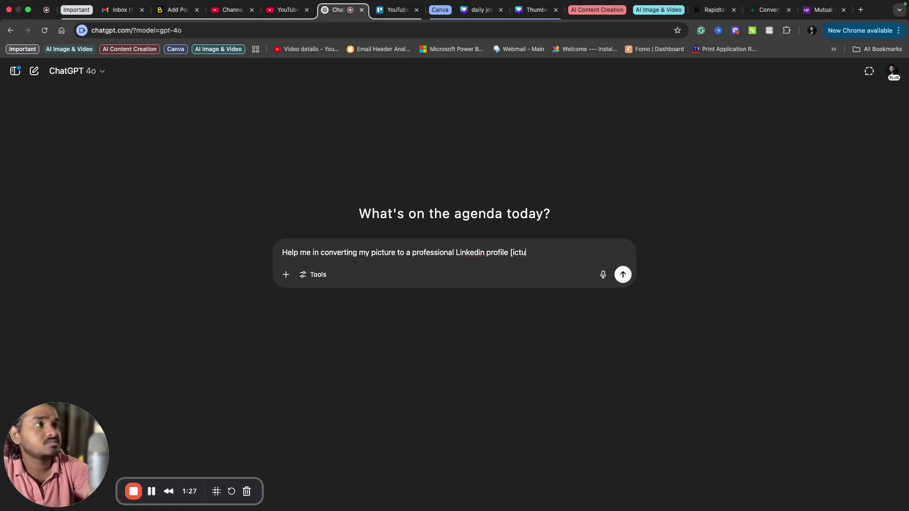
key(BackSpace)
key(BackSpace)
key(BackSpace)
key(BackSpace)
key(BackSpace)
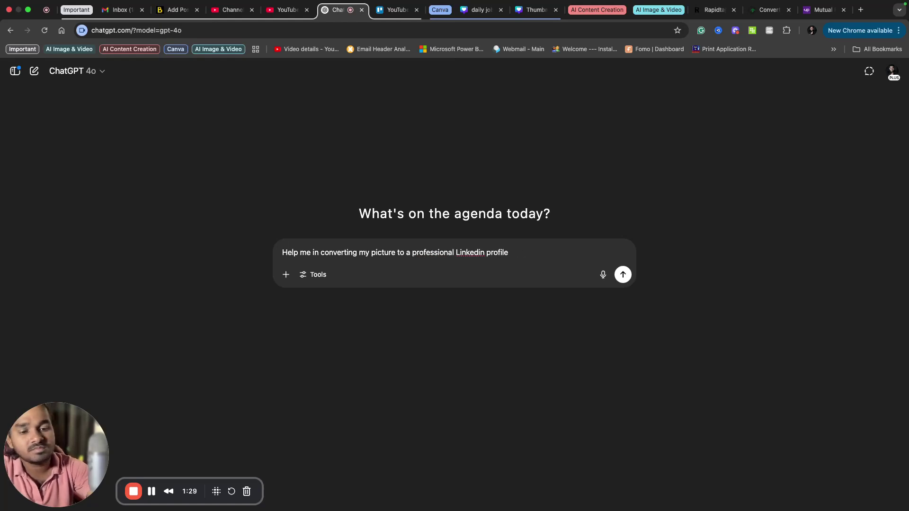
text(pictur)
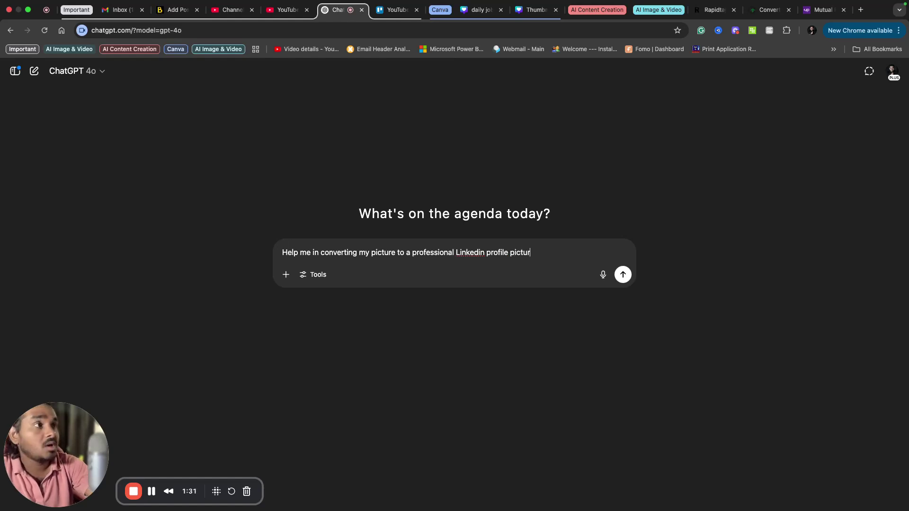
text(e)
Attach the portrait photo from the Downloads folder to the unsent prompt.
click(286, 275)
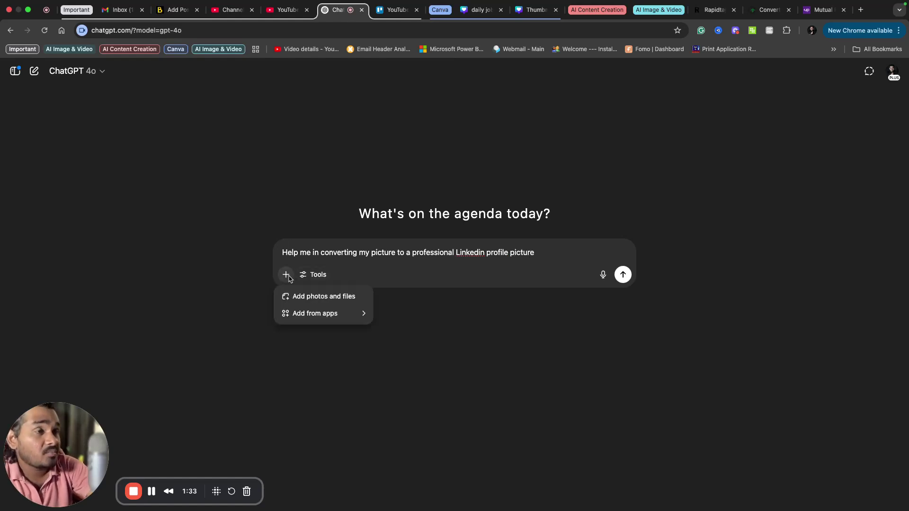
click(324, 296)
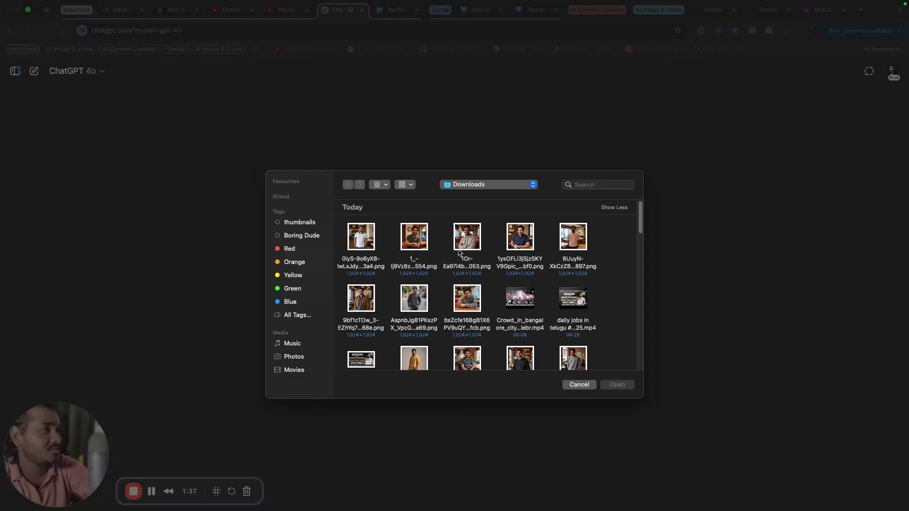
scroll(458, 253, down, 5)
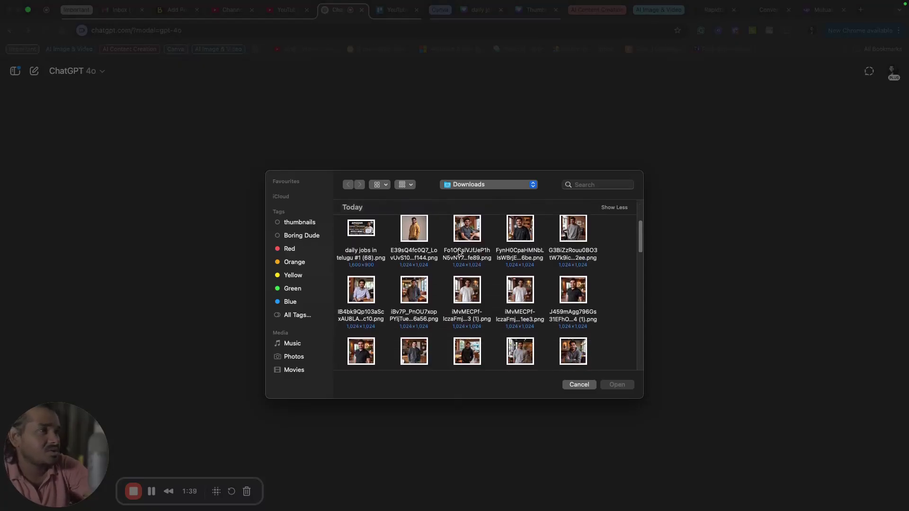
scroll(458, 252, down, 2)
click(365, 323)
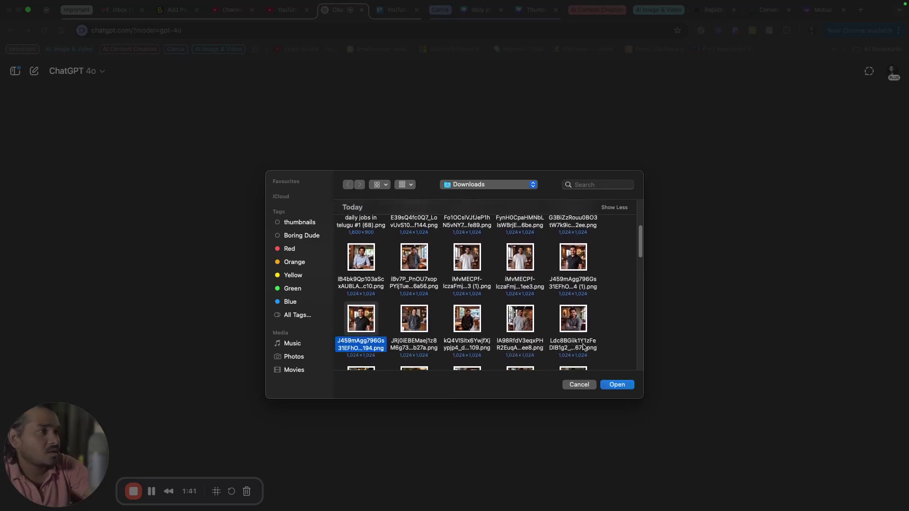
click(617, 385)
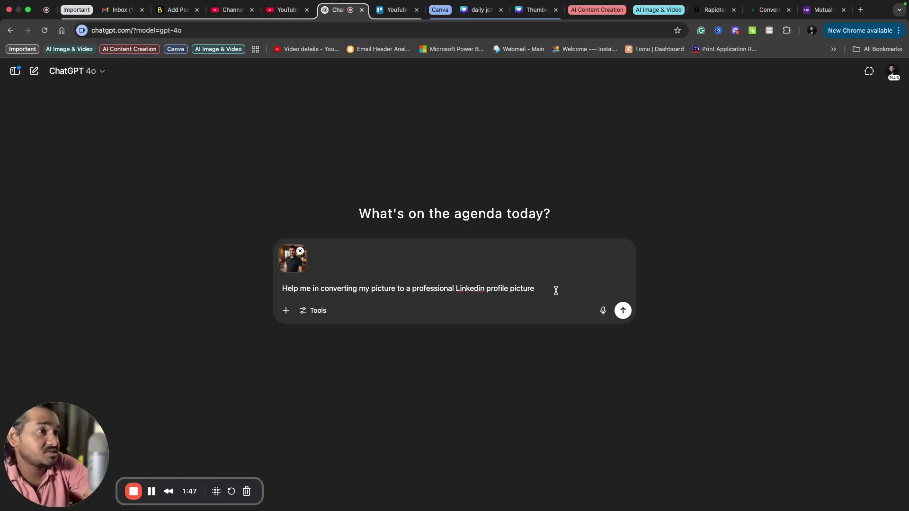
Send the photo and request, check the uploaded photo at full size, and wait for the headshot.
click(624, 312)
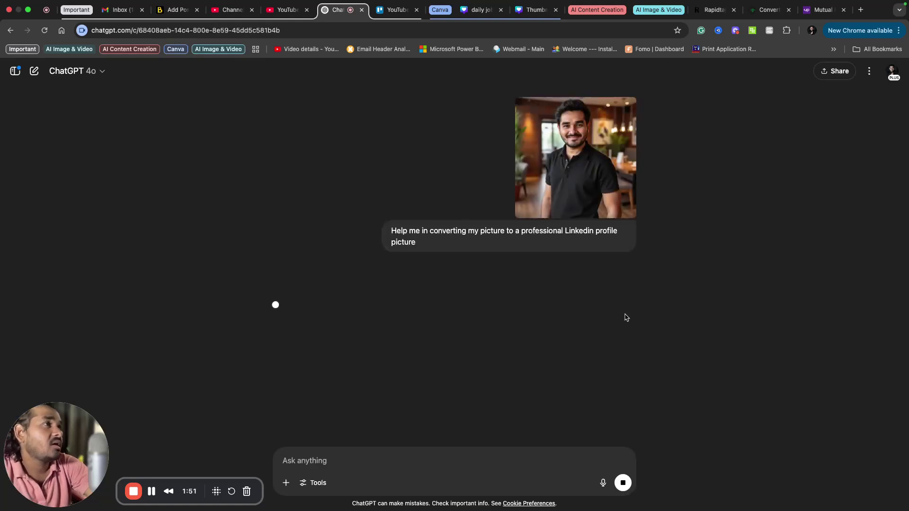
click(579, 153)
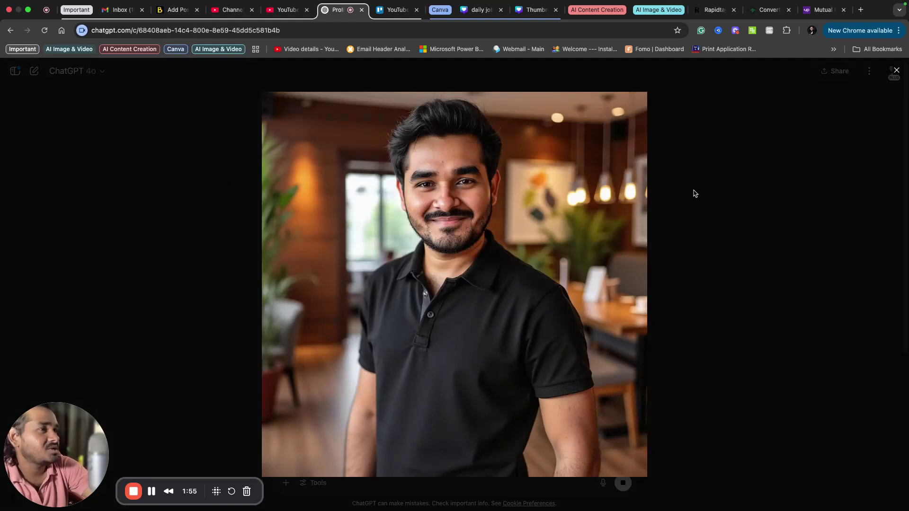
click(724, 197)
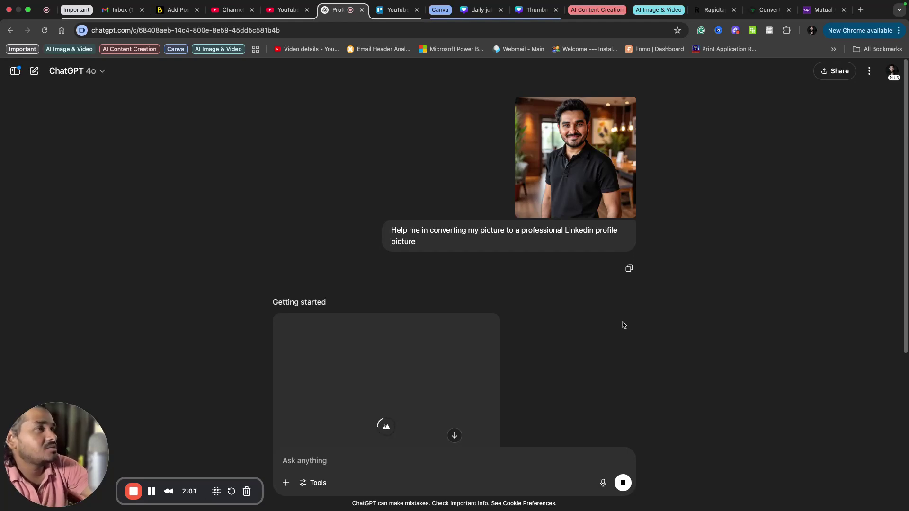
scroll(624, 326, down, 4)
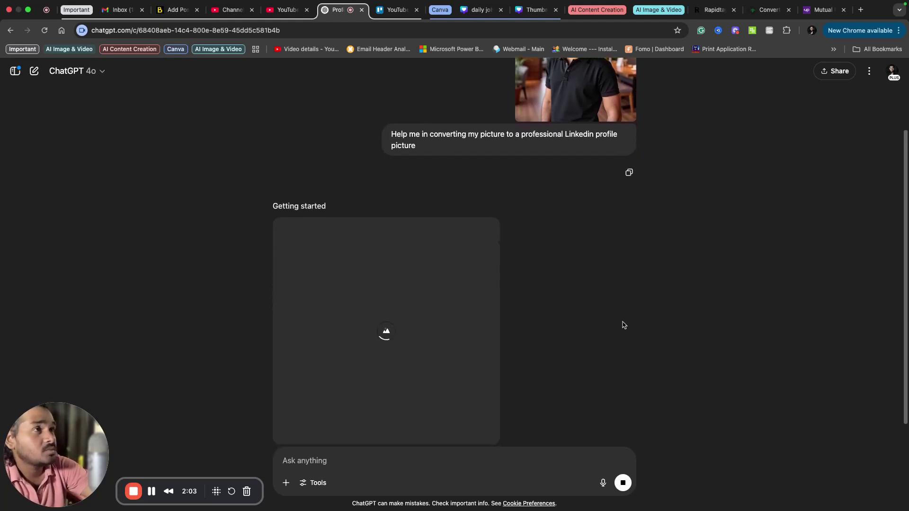
scroll(624, 325, down, 2)
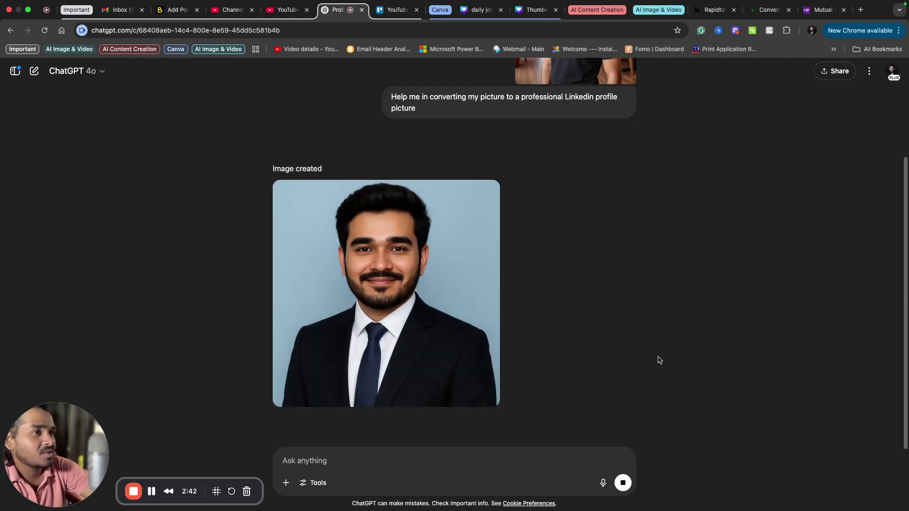
Send the follow-up message 'Another one please' to get a second headshot.
scroll(659, 361, up, 3)
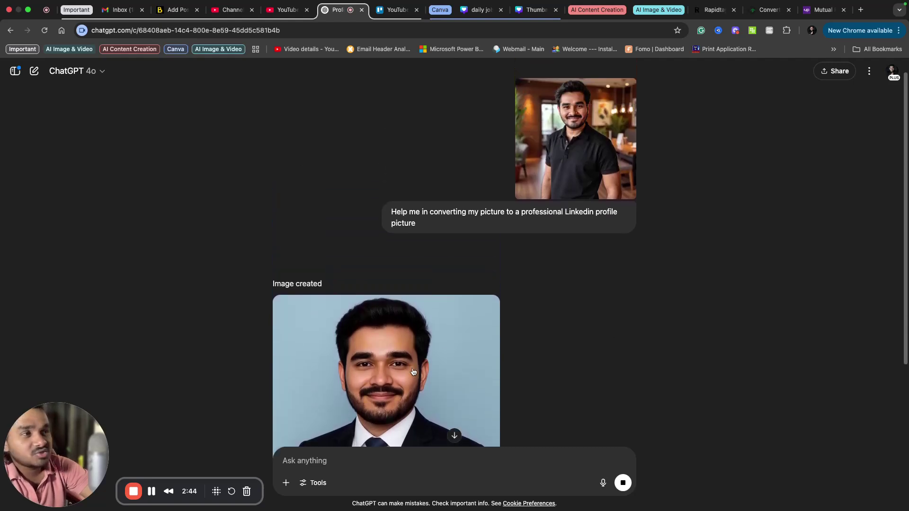
scroll(537, 369, down, 3)
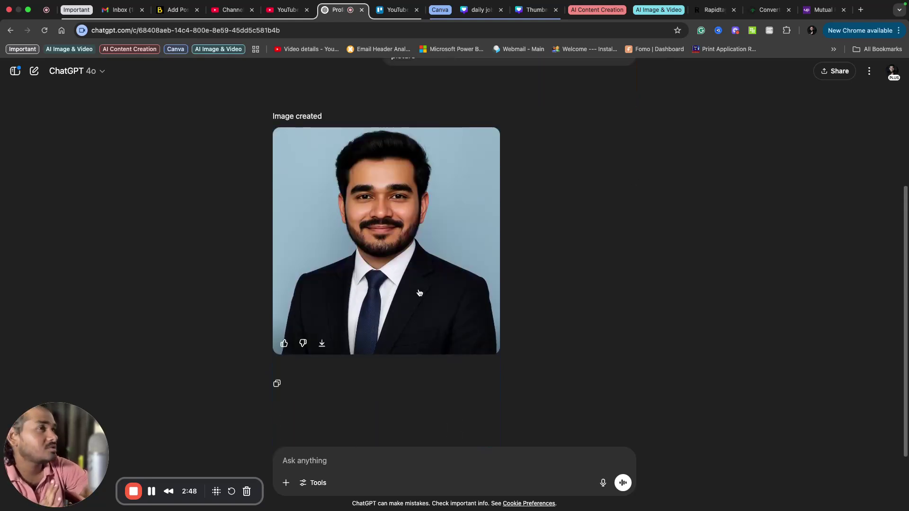
scroll(591, 282, up, 4)
scroll(592, 282, down, 4)
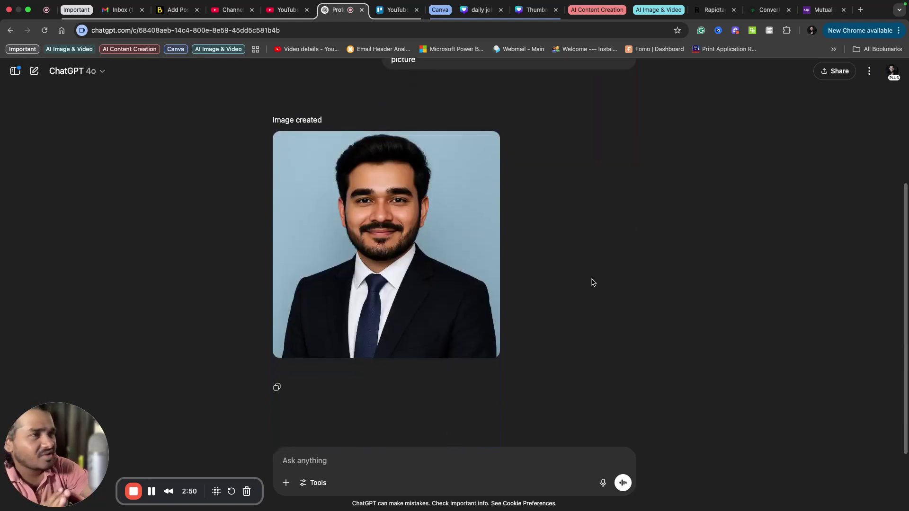
scroll(592, 283, up, 3)
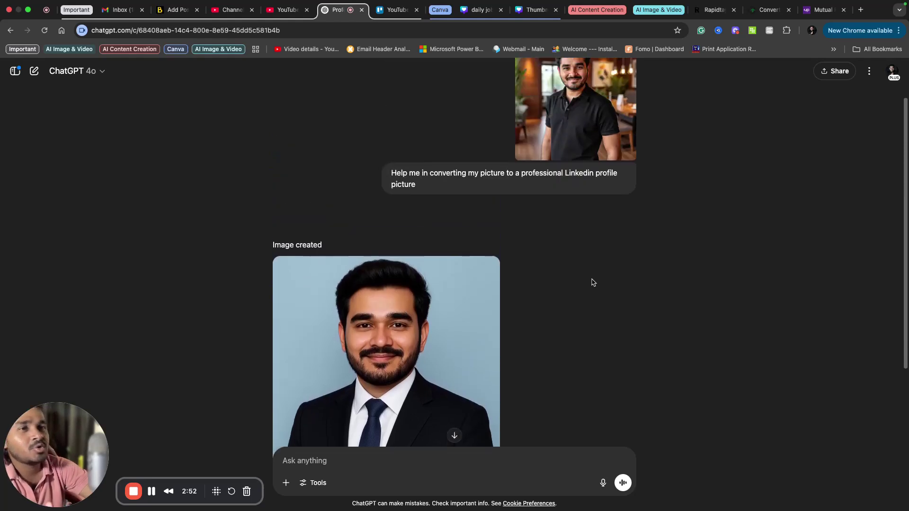
scroll(592, 283, down, 3)
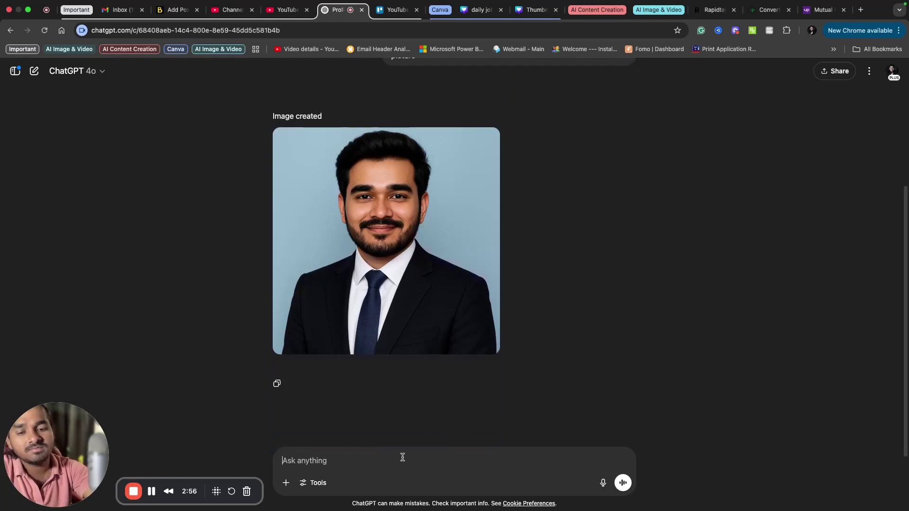
text(ANother)
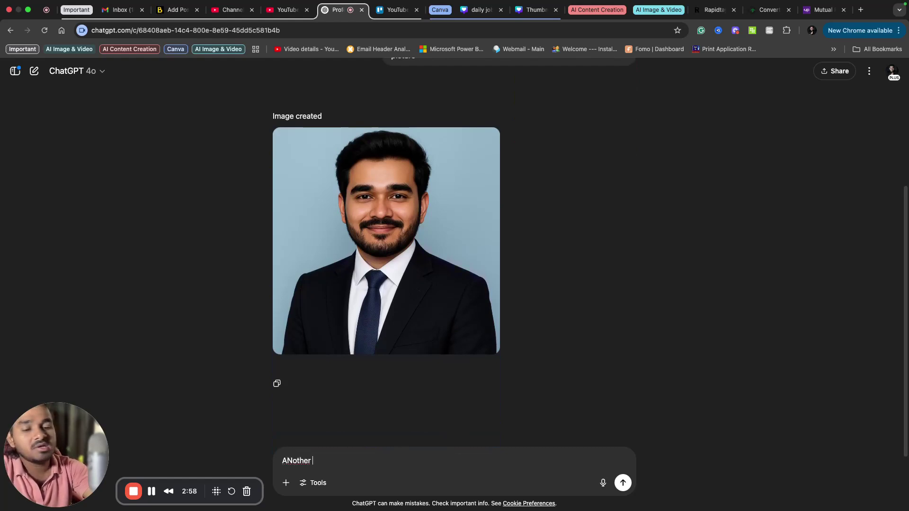
key(BackSpace)
key(BackSpace)
key(BackSpace)
key(BackSpace)
key(BackSpace)
text(n)
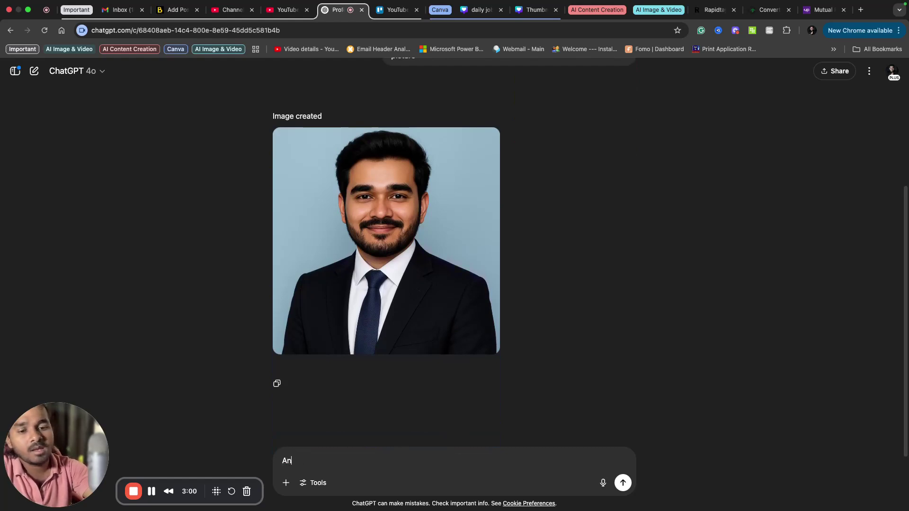
text(other one )
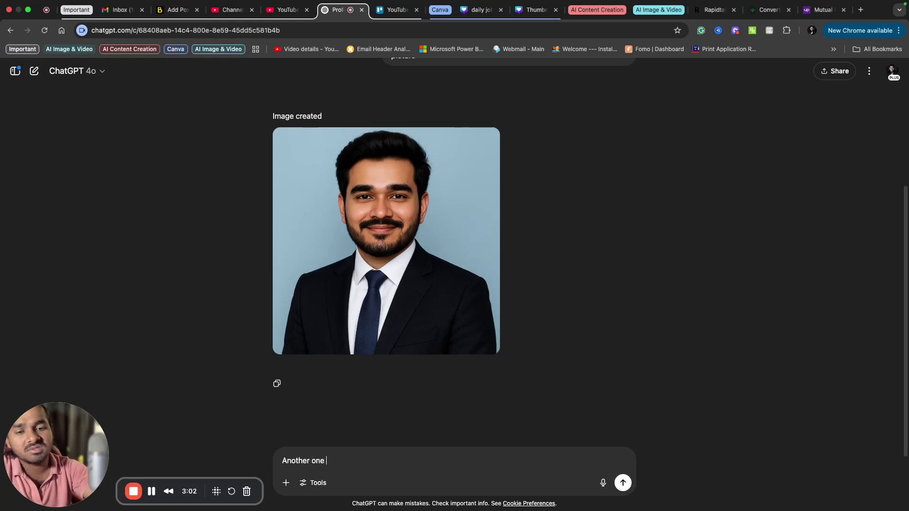
text(please)
key(Return)
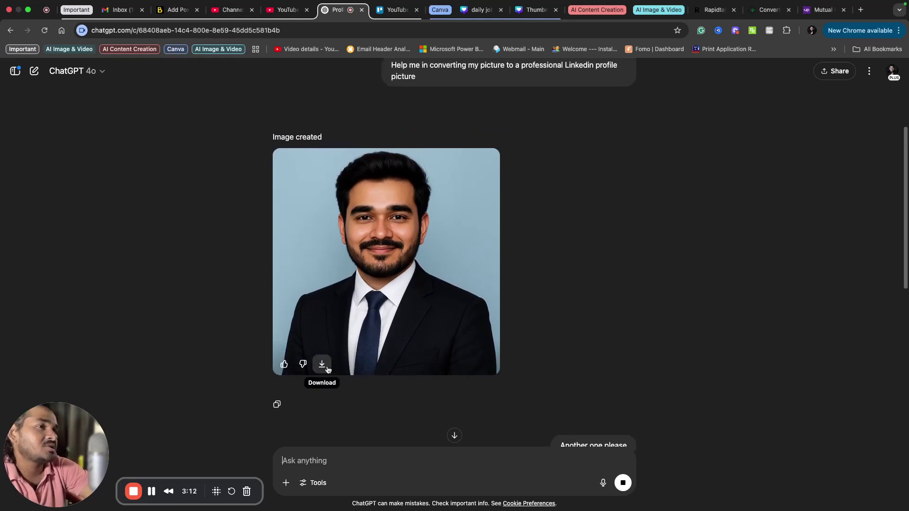
Download the first headshot, then review the second one: dark suit, navy tie, light blue background.
click(321, 365)
scroll(697, 288, up, 4)
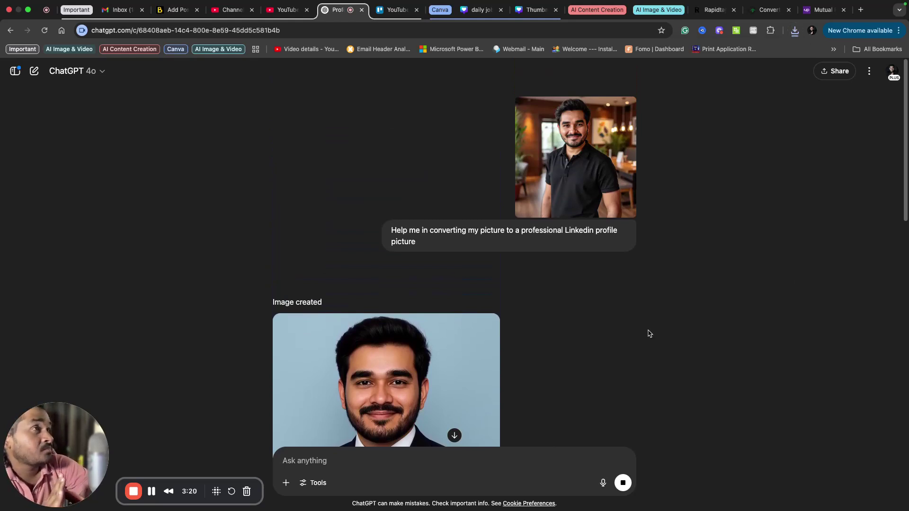
scroll(648, 334, down, 2)
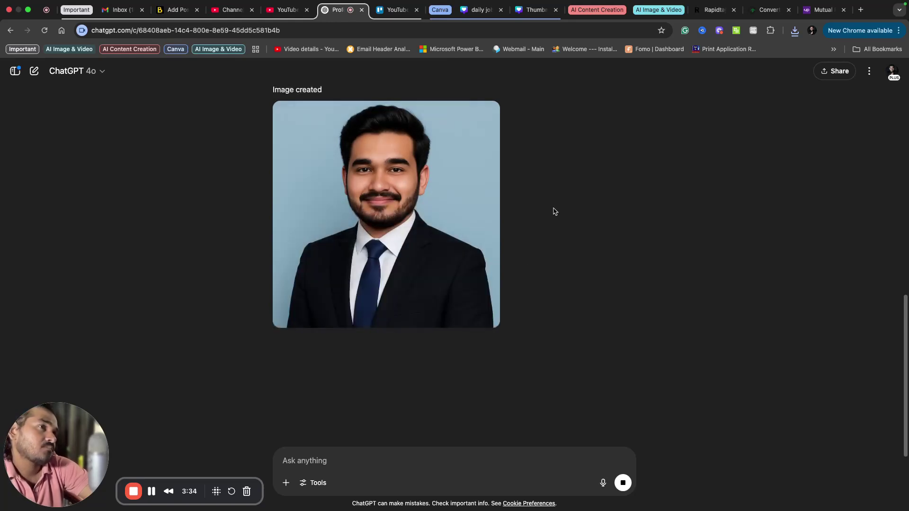
scroll(461, 205, up, 5)
scroll(459, 204, up, 3)
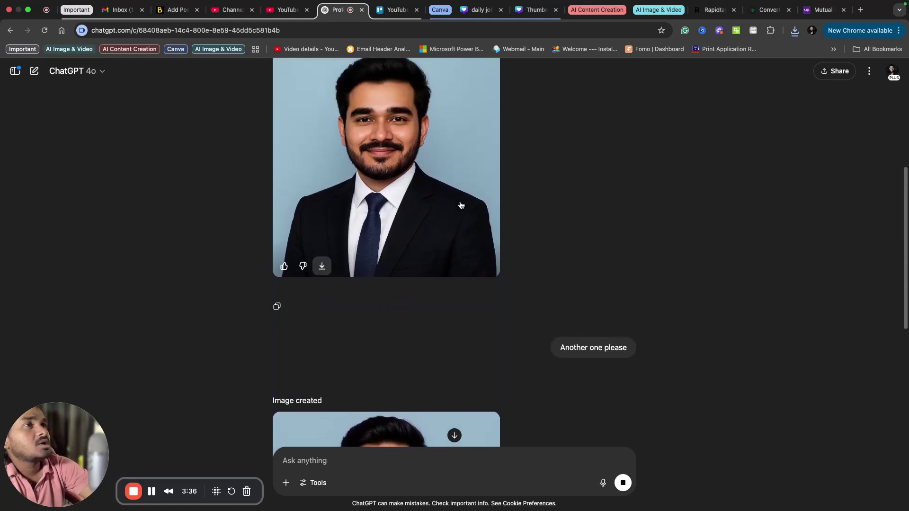
scroll(461, 204, down, 5)
scroll(523, 283, up, 6)
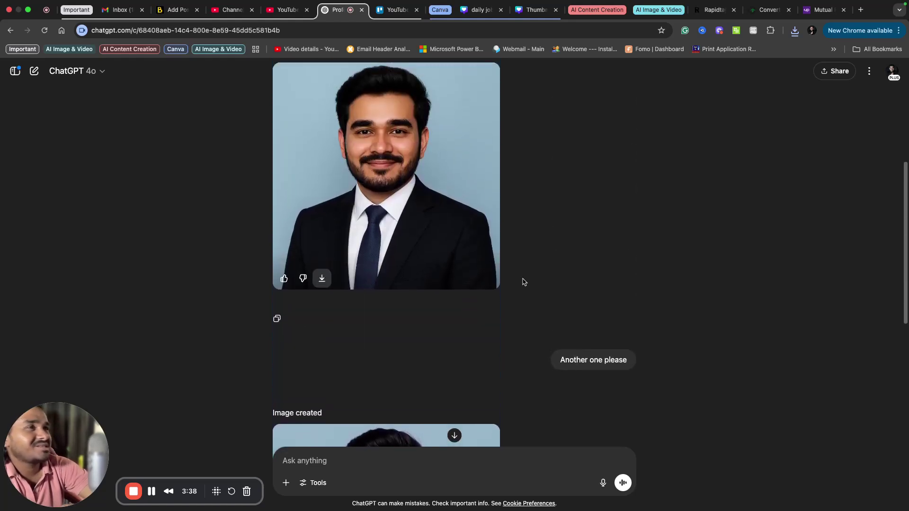
scroll(523, 282, up, 5)
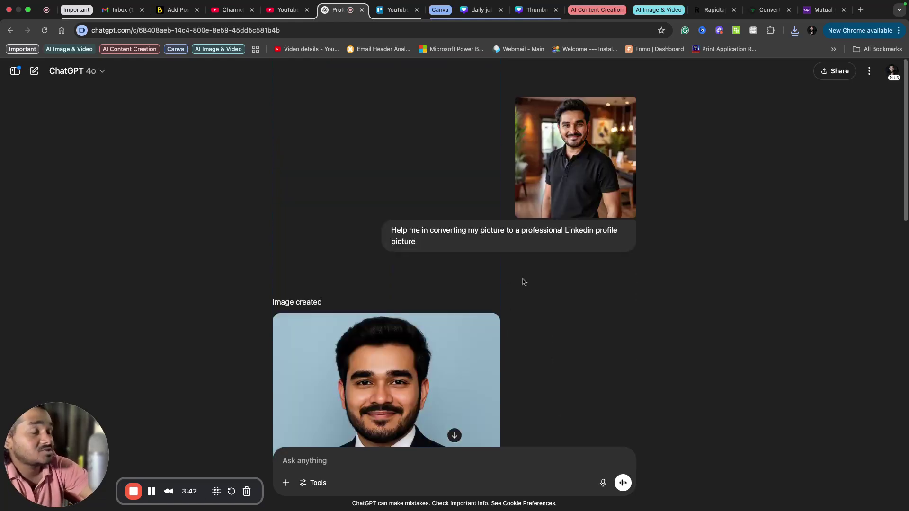